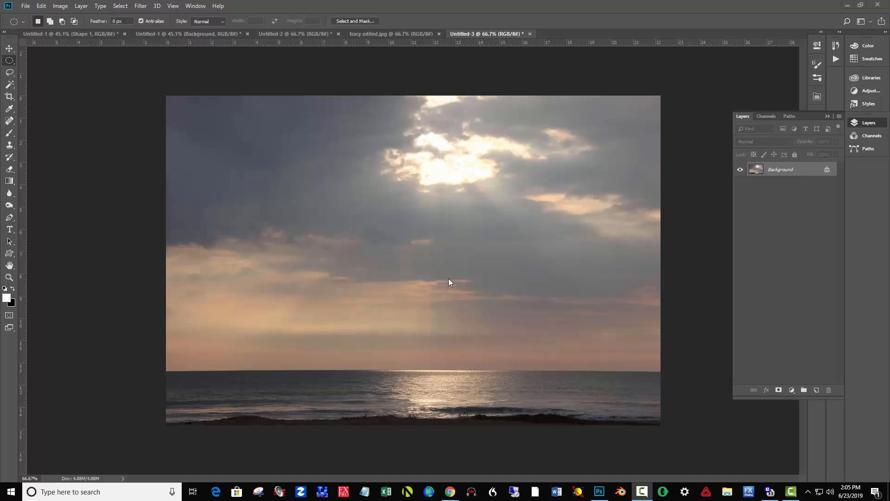
Increase the color saturation of the whole seascape photo with a Hue/Saturation adjustment
left_click(61, 5)
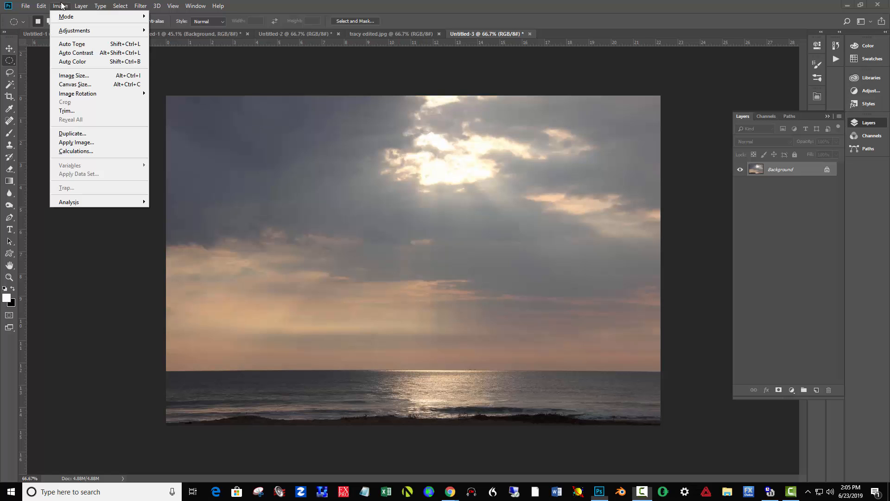
mouse_move(76, 33)
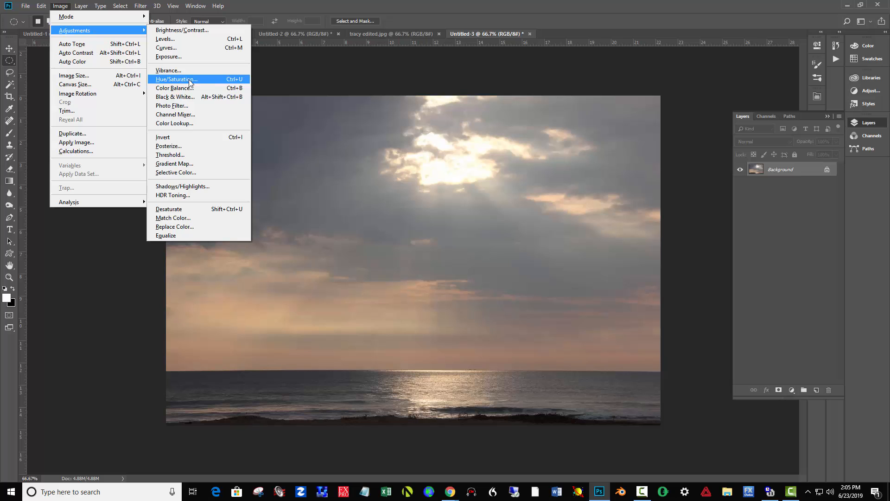
left_click(235, 81)
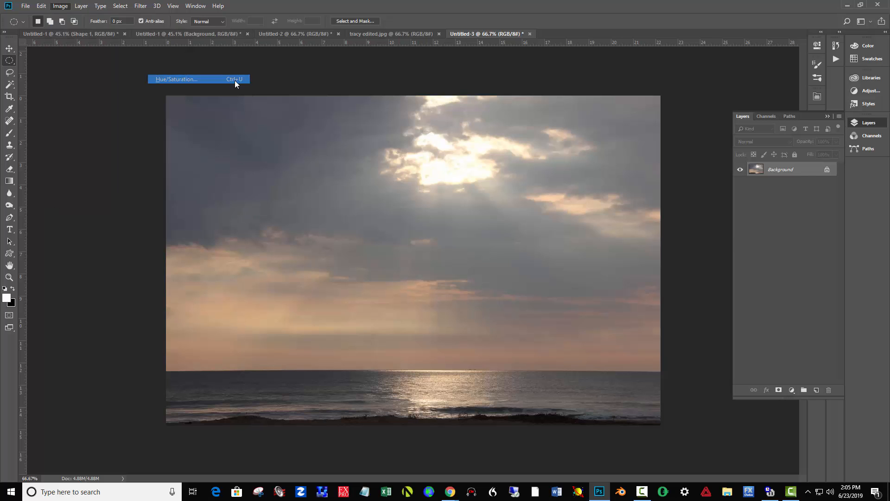
left_click_drag(695, 84, 663, 98)
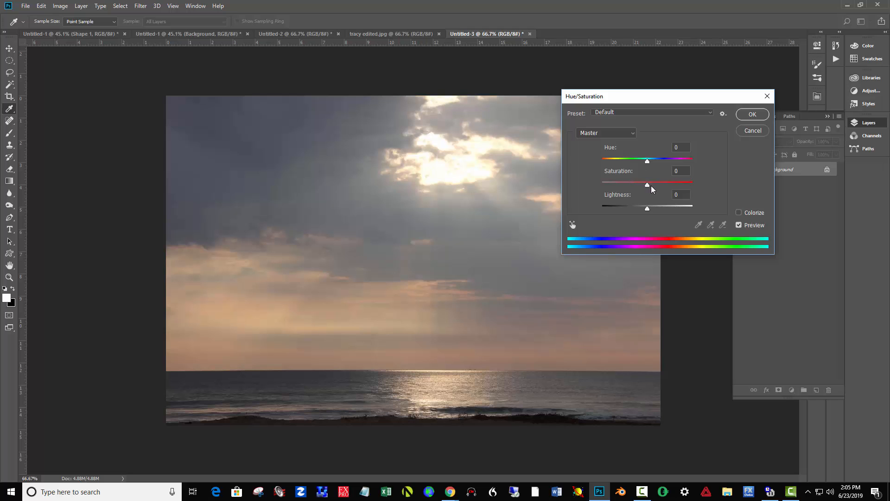
mouse_move(649, 185)
left_mouse_down()
mouse_move(690, 186)
mouse_move(590, 182)
mouse_move(654, 185)
left_mouse_up()
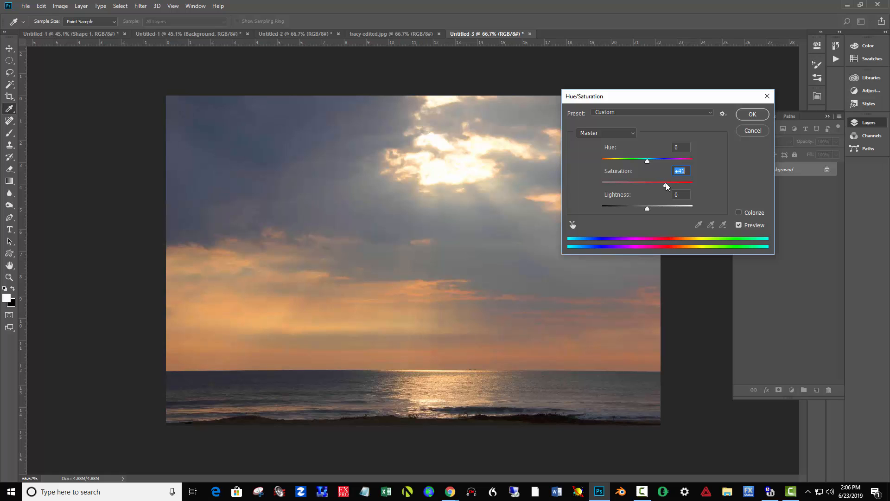
left_click(752, 115)
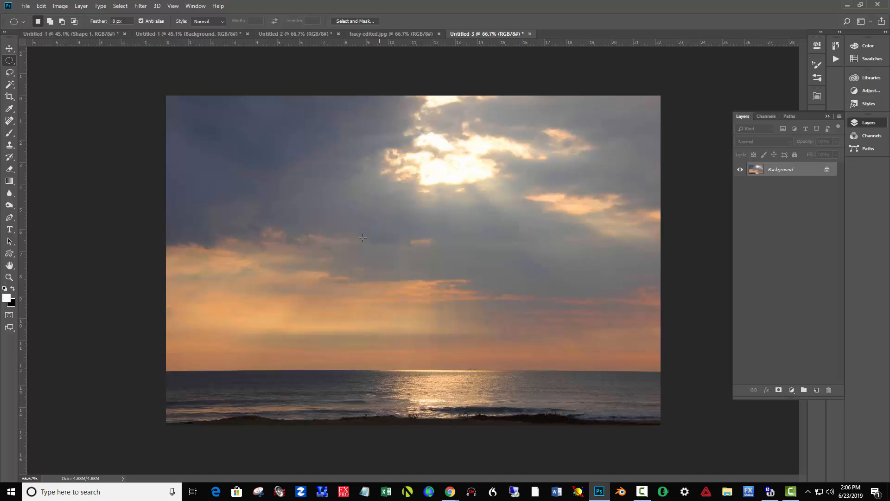
Lasso a large oval area of sky between the bright clouds and the horizon and feather it by about 163.7 px
left_click(10, 73)
mouse_move(518, 185)
left_mouse_down()
mouse_move(334, 191)
mouse_move(289, 207)
mouse_move(256, 258)
mouse_move(278, 338)
mouse_move(379, 367)
mouse_move(558, 365)
mouse_move(600, 352)
mouse_move(632, 290)
left_mouse_up()
left_click_drag(552, 217, 504, 189)
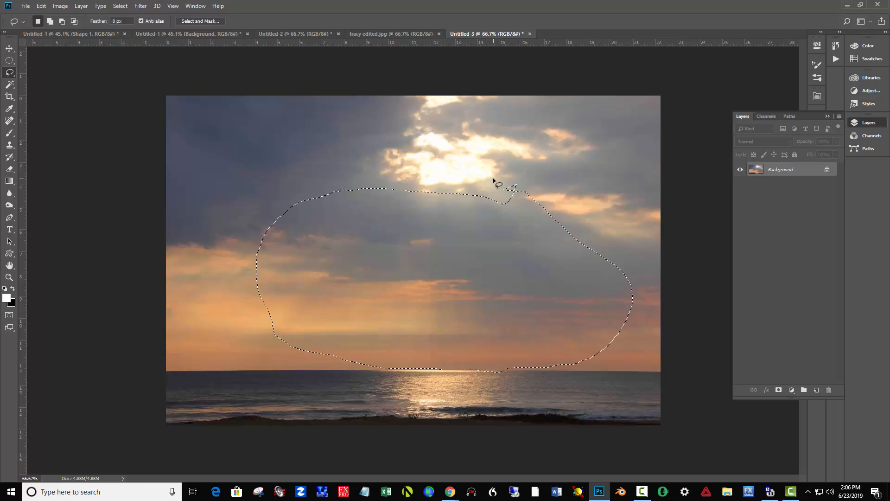
left_click(216, 21)
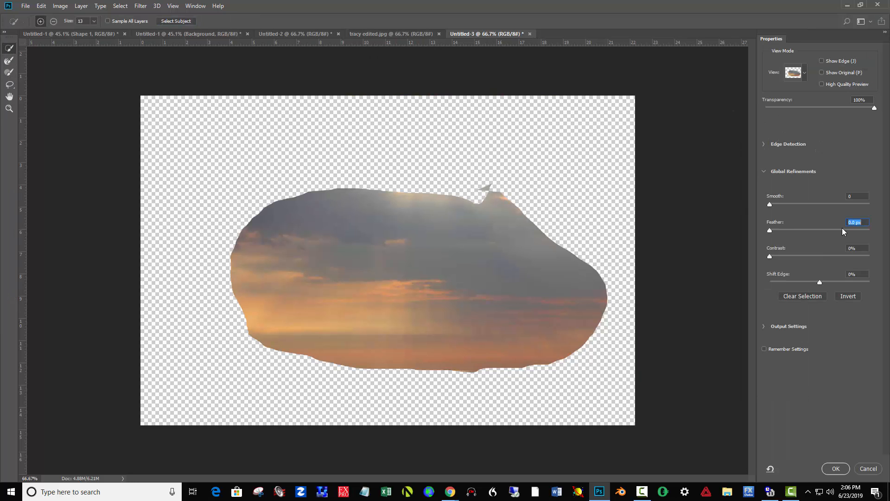
left_click_drag(842, 230, 845, 230)
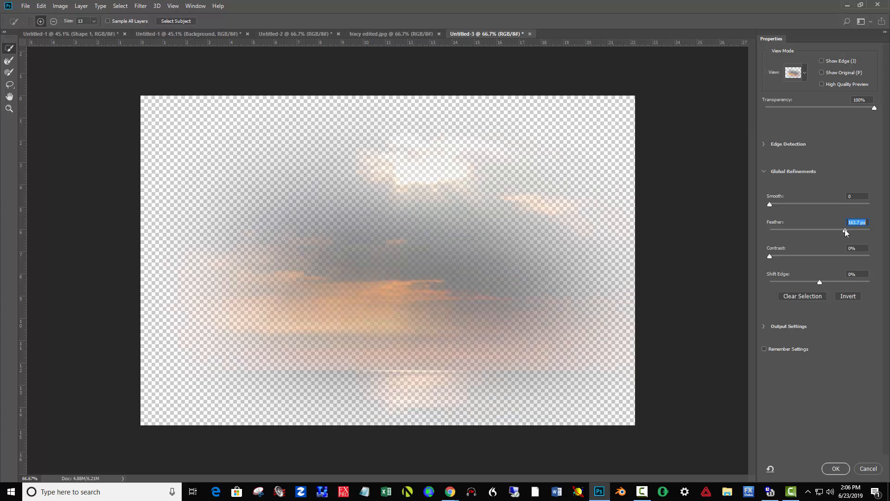
left_click(835, 468)
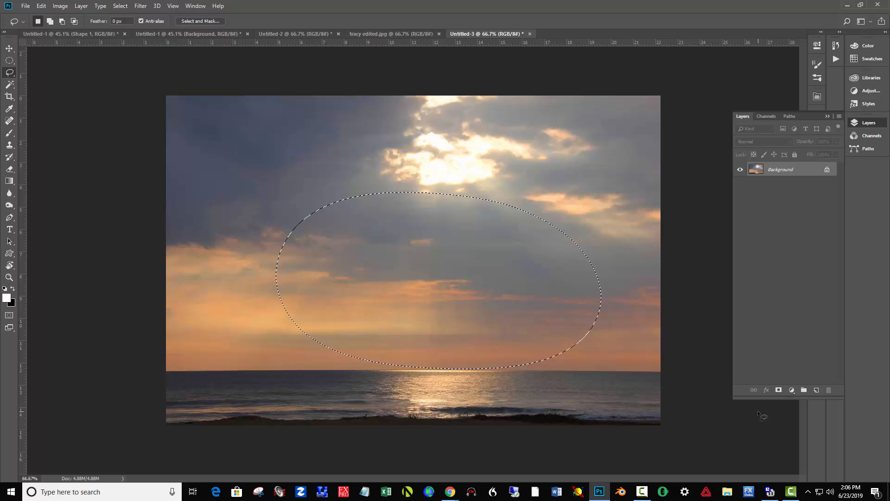
Try a Levels adjustment on the central sky with input levels 73, 0.86 and 204, and discard it
key("ctrl+l")
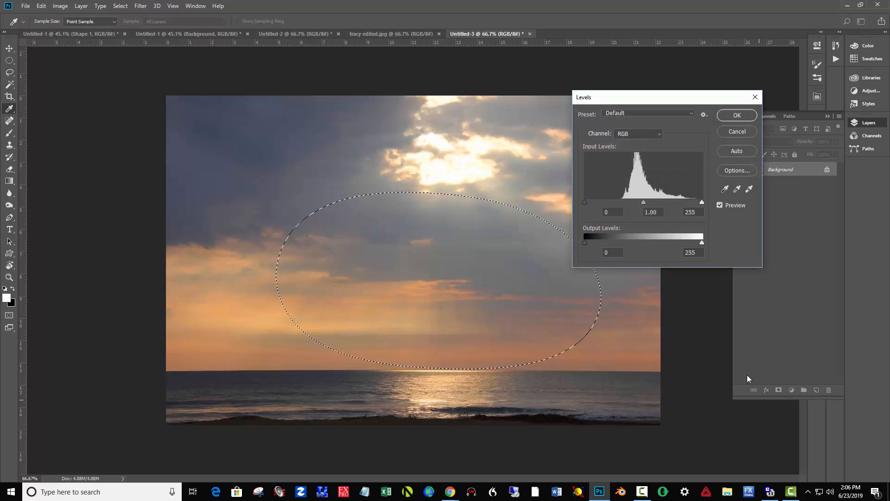
left_click_drag(586, 202, 618, 205)
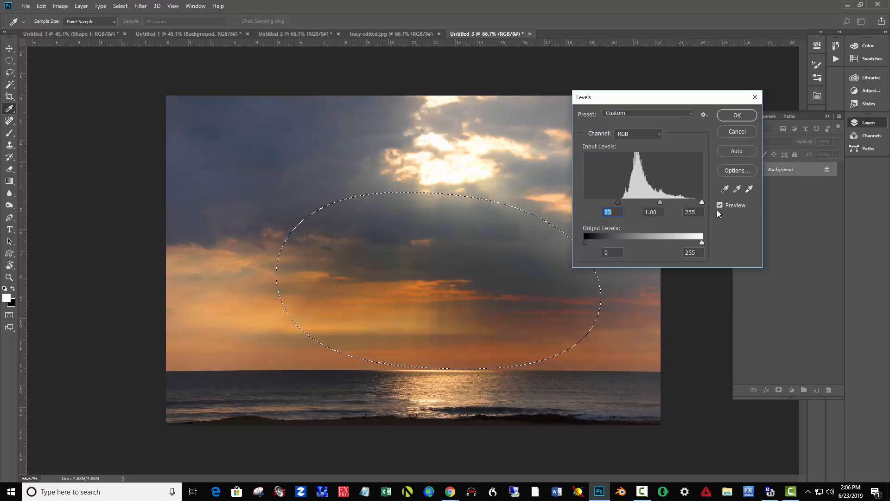
left_click_drag(702, 203, 679, 203)
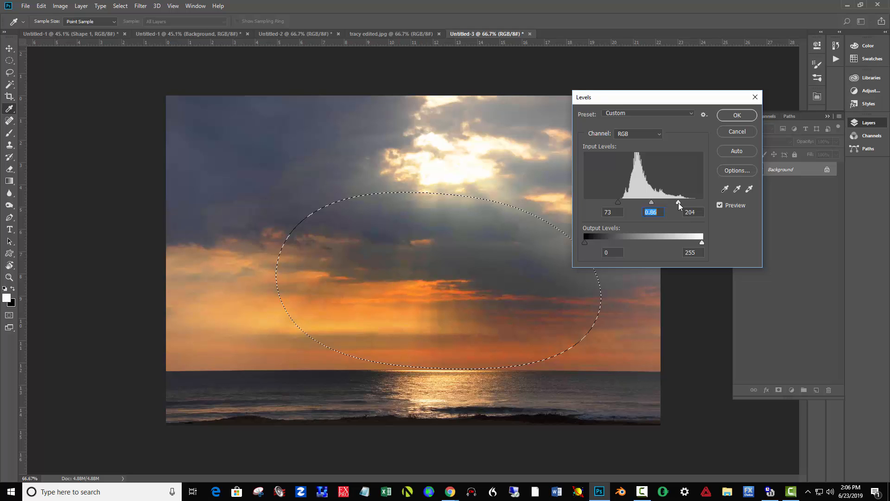
left_click(677, 202)
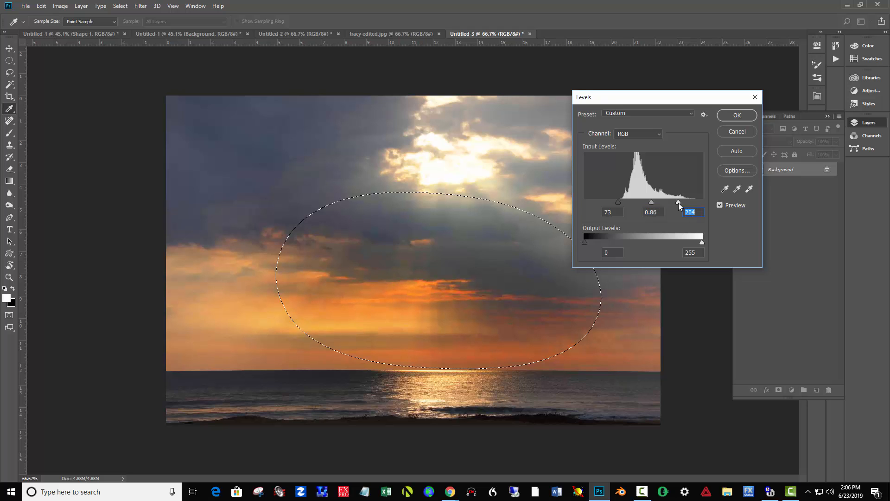
left_click(735, 132)
key("l")
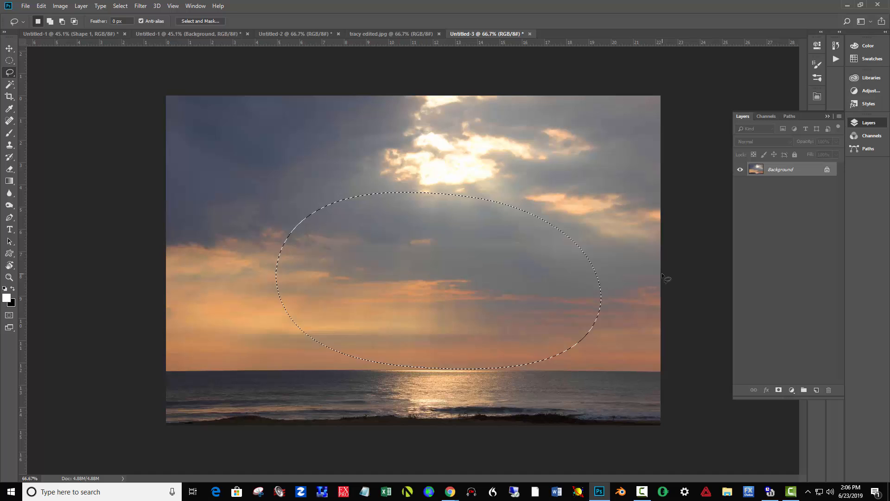
key("ctrl+d")
Lasso the upper-right corner of the sky and feather the selection by about 185.6 px
mouse_move(384, 90)
left_mouse_down()
mouse_move(636, 222)
mouse_move(657, 3)
mouse_move(297, 84)
mouse_move(332, 23)
left_mouse_up()
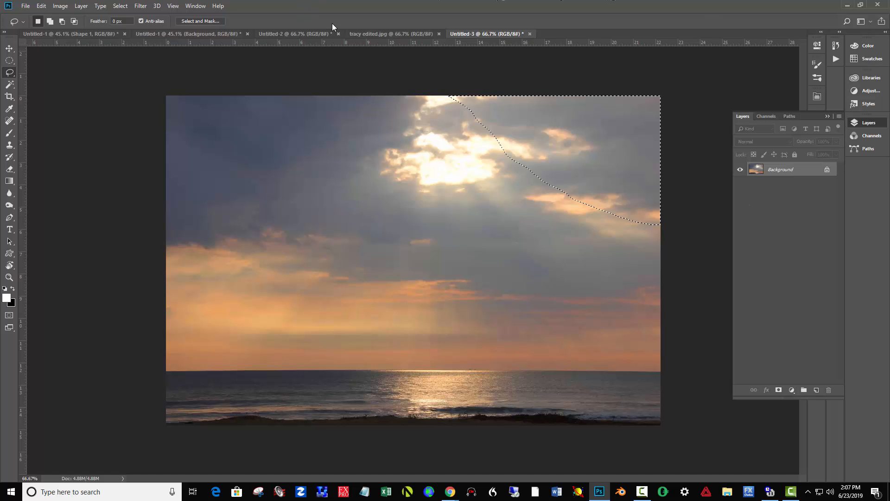
left_click(218, 21)
left_click(857, 223)
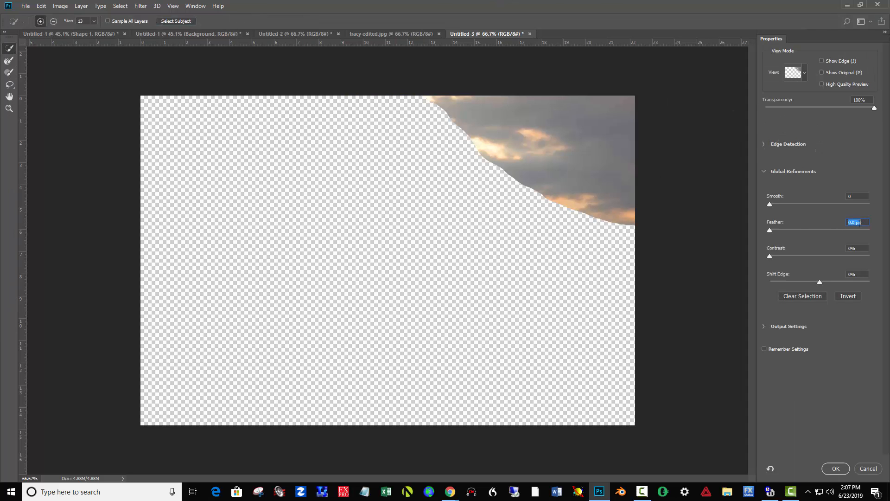
left_click(851, 230)
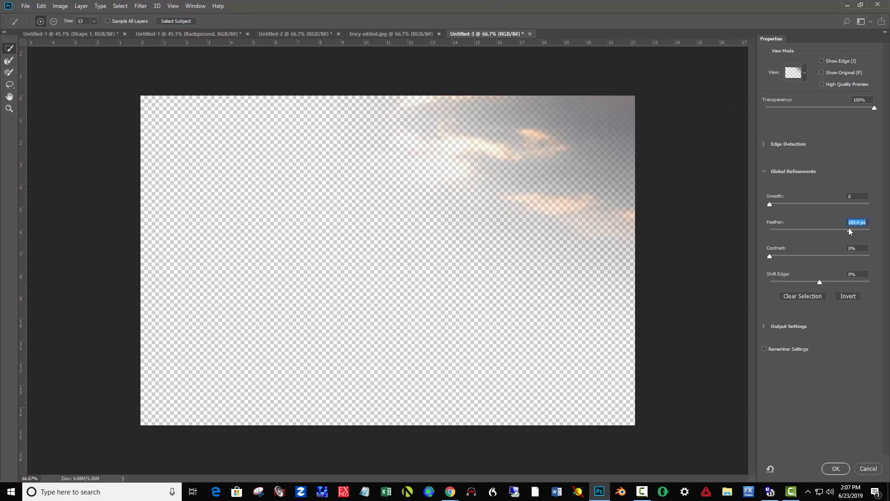
left_click(835, 468)
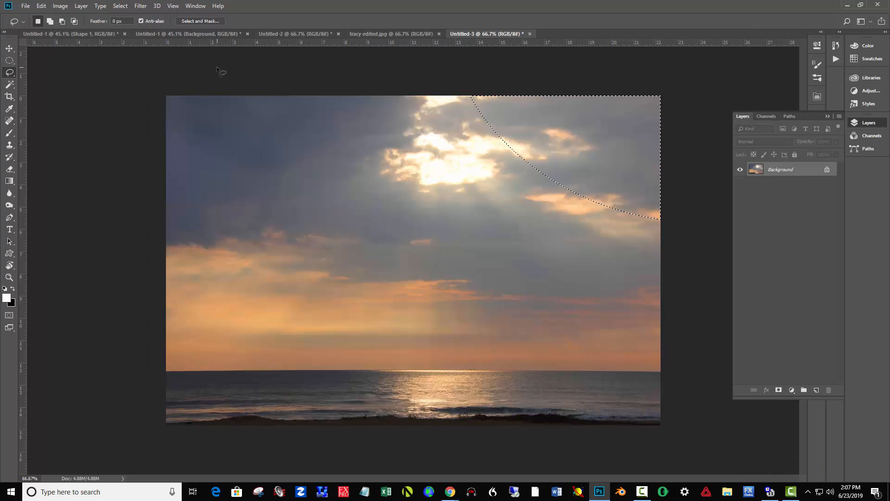
Hide the selection outline and darken the selected upper-right sky by setting Brightness to -95
key("ctrl+d")
left_click(62, 6)
mouse_move(76, 30)
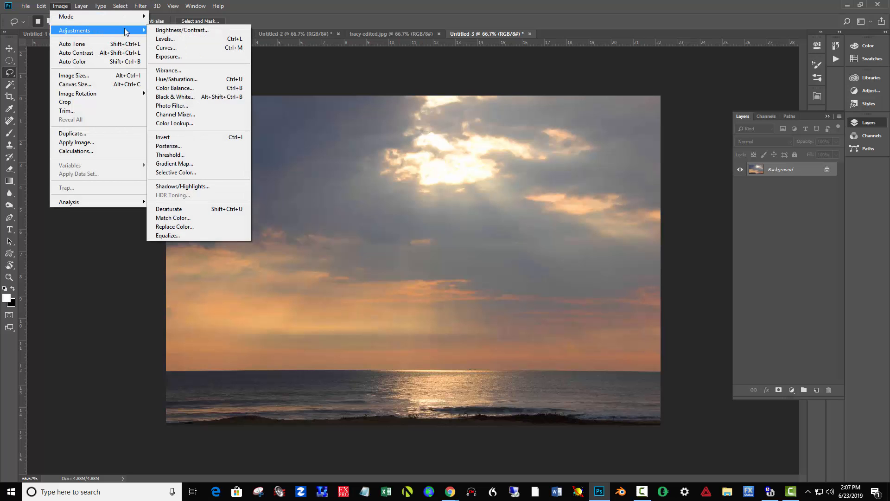
left_click(178, 30)
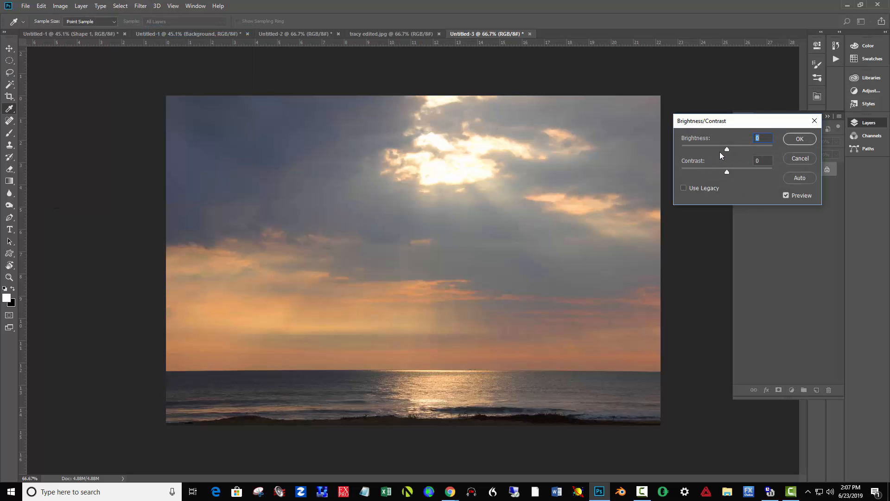
left_click_drag(725, 149, 710, 149)
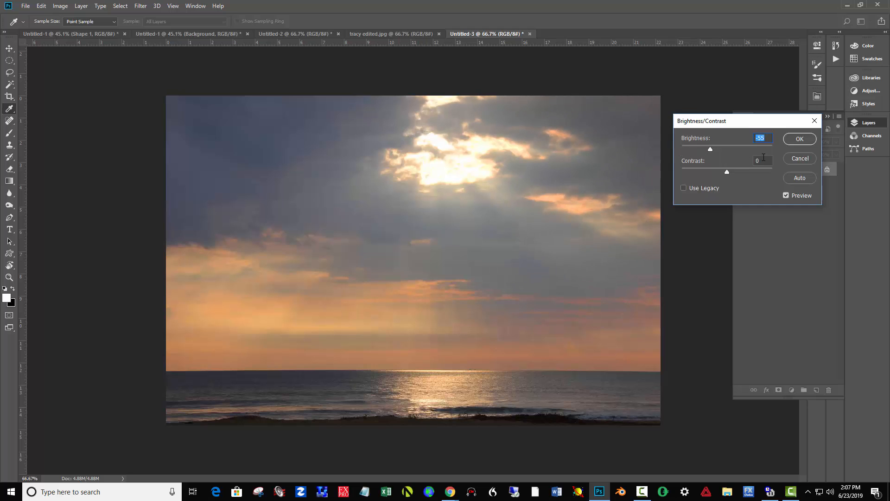
left_click_drag(708, 148, 702, 148)
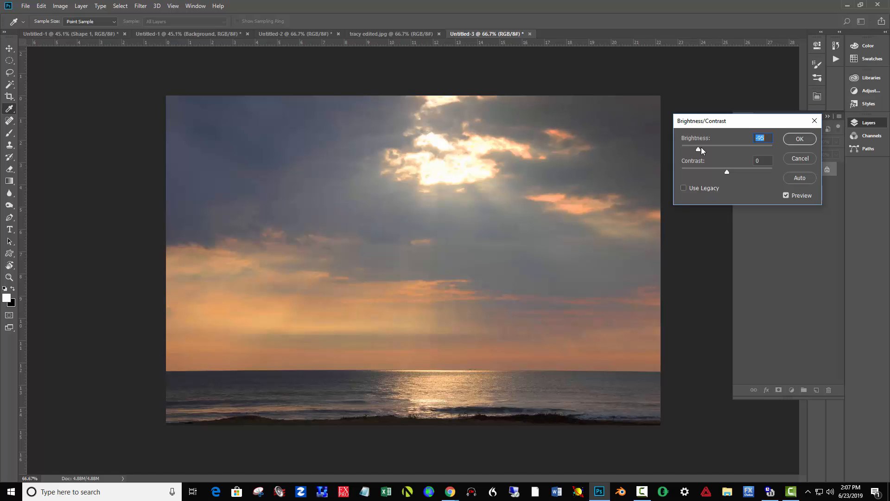
left_click(800, 139)
Lasso the dark clouds in the upper-left corner of the sky and feather the selection by 71.1 px
key("l")
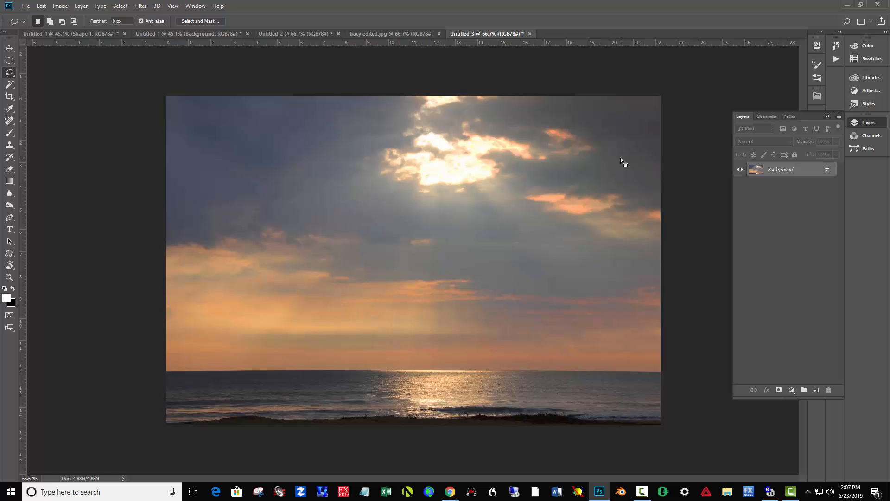
left_click_drag(427, 91, 320, 161)
mouse_move(214, 255)
left_mouse_down()
mouse_move(119, 253)
mouse_move(79, 135)
mouse_move(230, 25)
mouse_move(466, 36)
left_mouse_up()
left_click(202, 21)
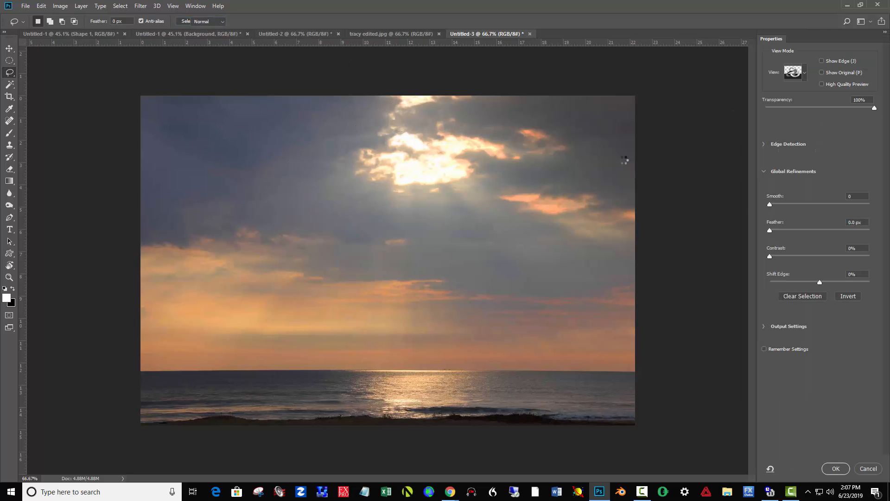
left_click_drag(818, 228, 829, 230)
left_click(836, 468)
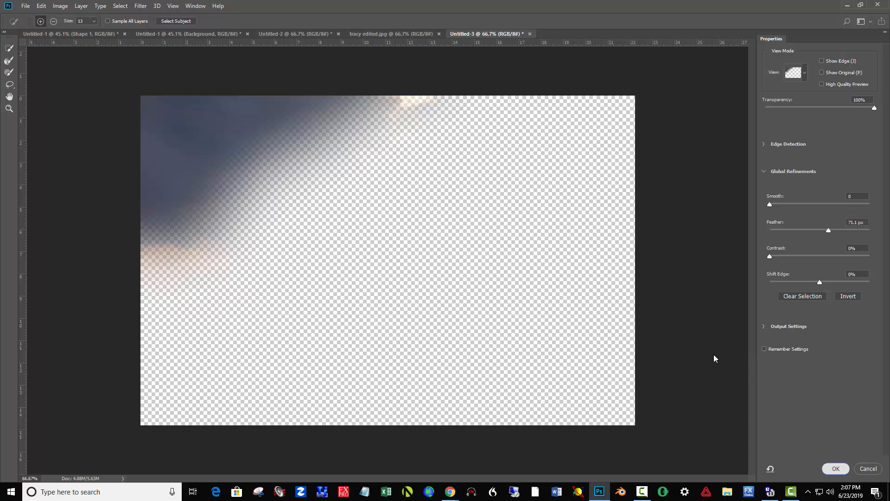
Remove the blue cast from the selected upper-left clouds with Hue/Saturation, setting hue to -11 and saturation to -71
key("ctrl+u")
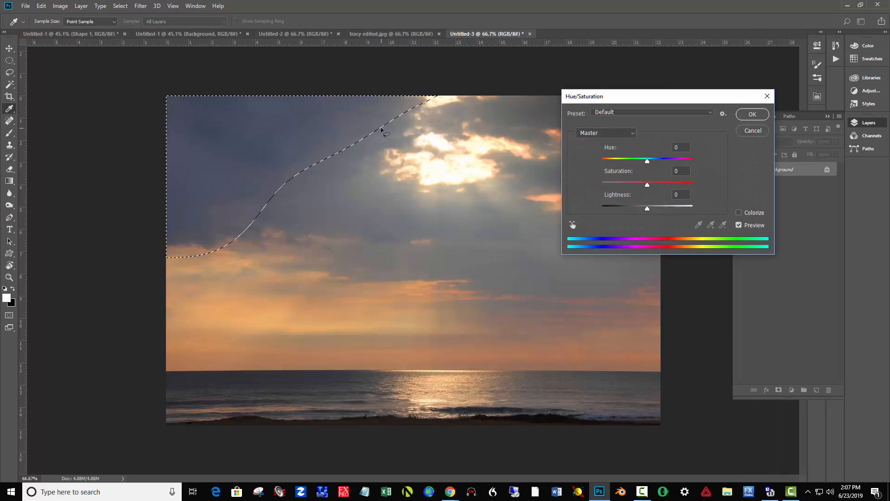
left_click_drag(648, 160, 624, 188)
left_click_drag(628, 93, 751, 102)
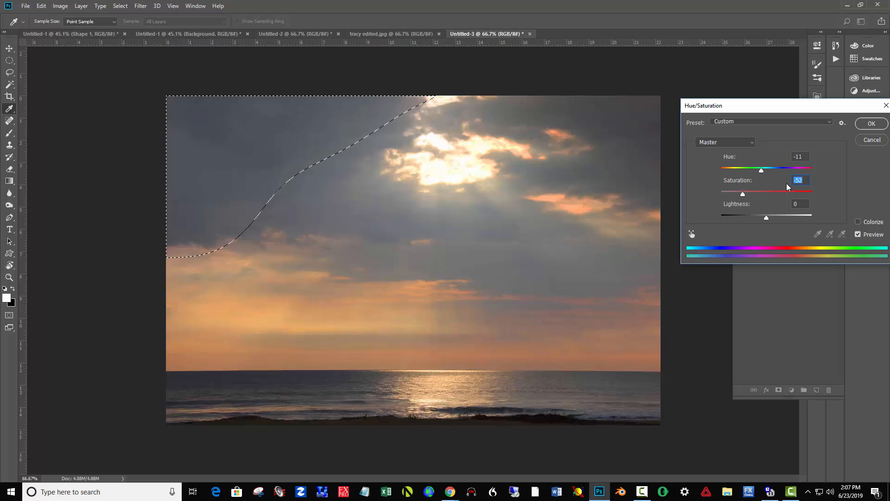
left_click(742, 192)
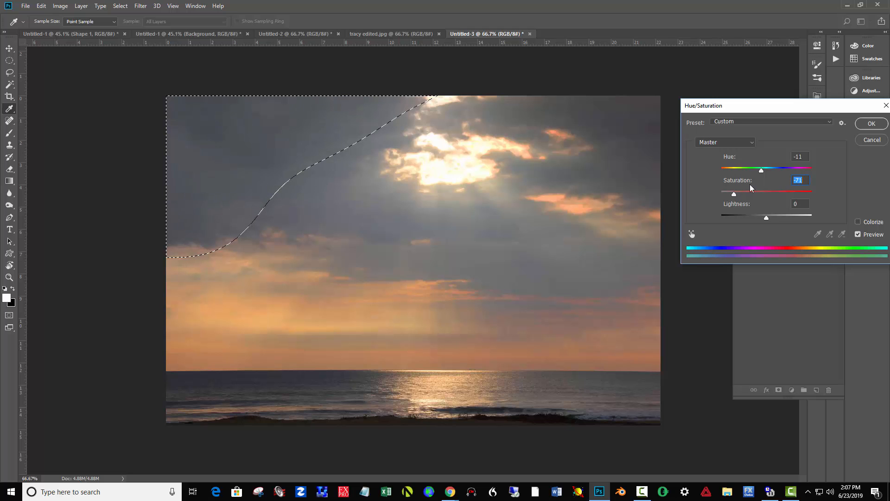
left_click(870, 124)
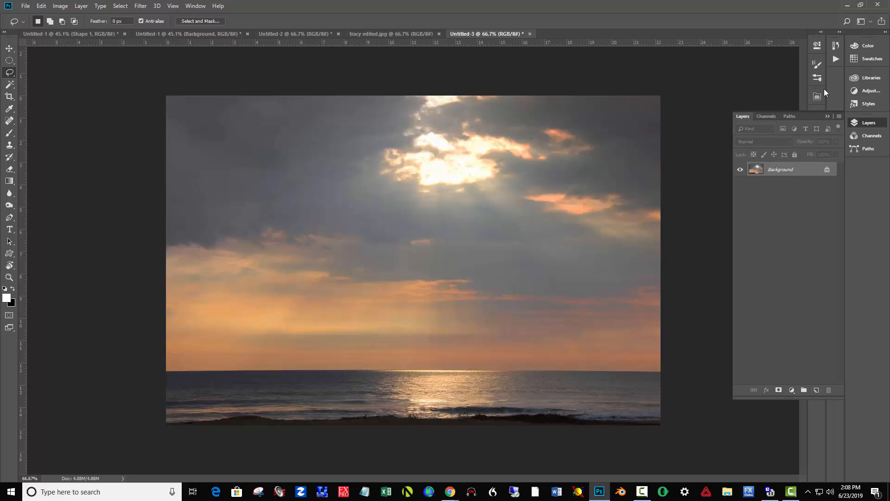
Display the document history and switch between the Paste state and the final Deselect state to compare before and after
left_click(827, 117)
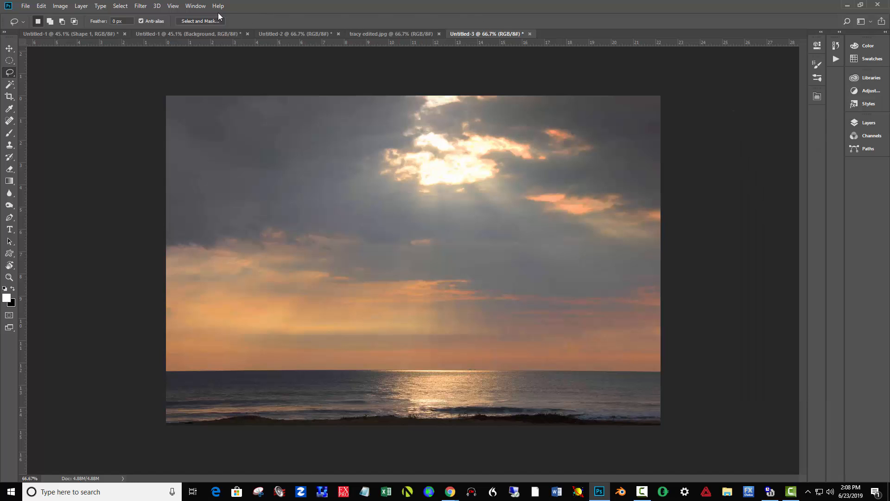
left_click(173, 6)
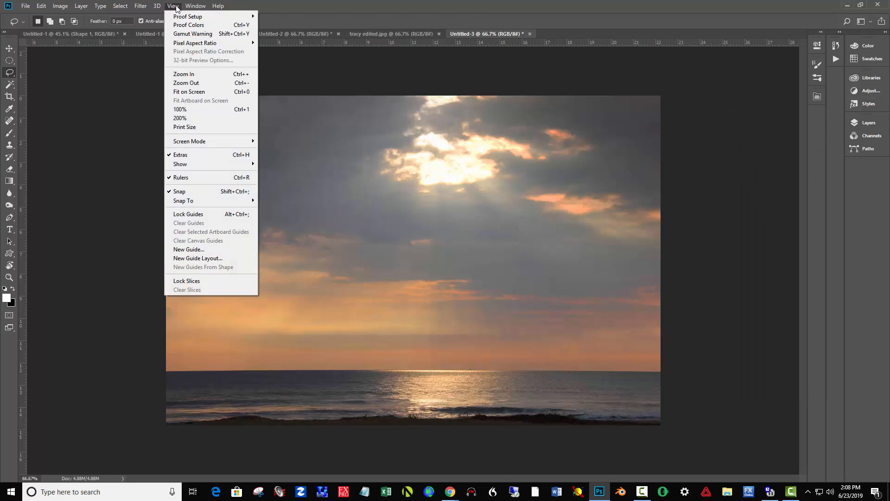
mouse_move(190, 6)
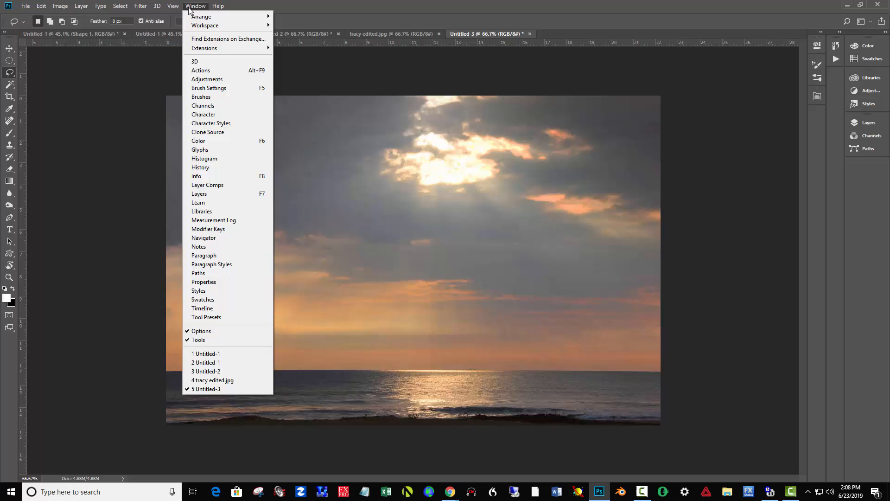
left_click(219, 166)
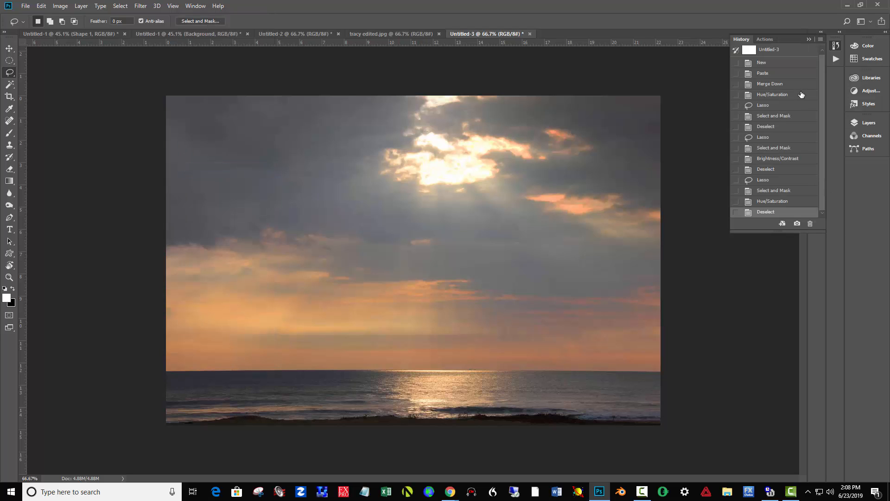
left_click(790, 74)
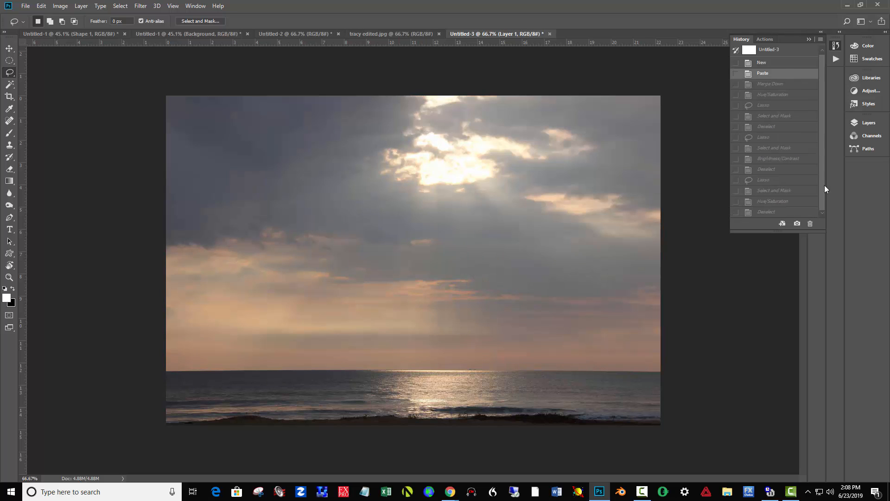
left_click(797, 215)
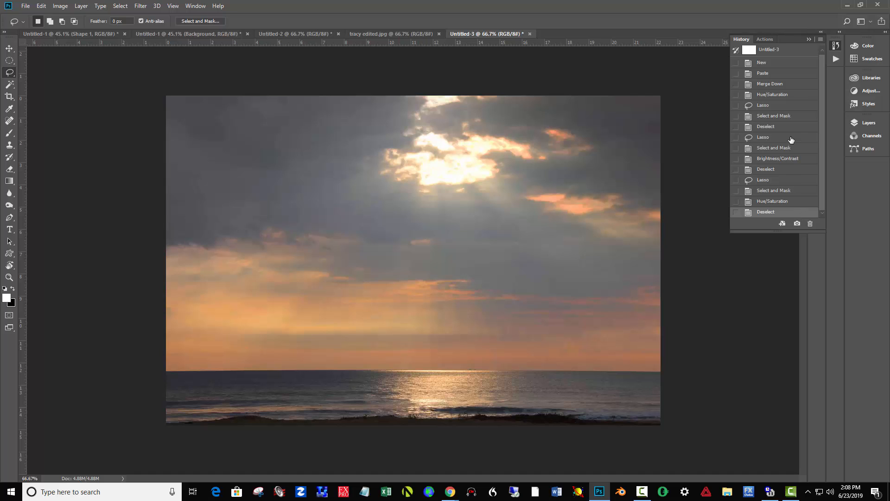
left_click(775, 74)
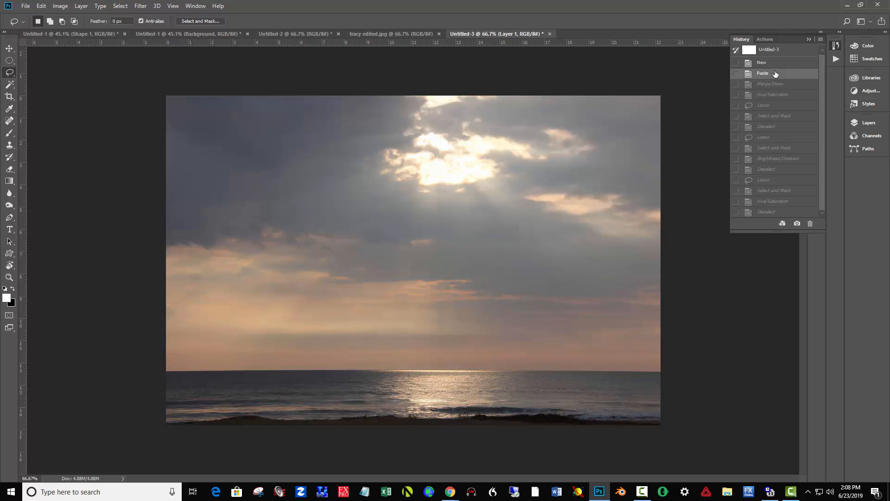
Return to the final Deselect history state and lasso the orange sky areas above the horizon at both the left and right edges of the photo
left_click(796, 214)
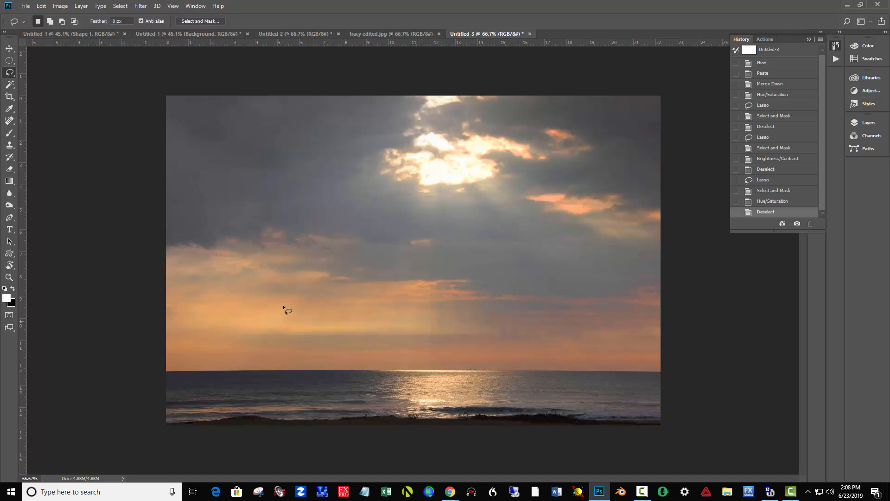
mouse_move(154, 248)
left_mouse_down()
mouse_move(277, 253)
mouse_move(335, 270)
mouse_move(360, 290)
mouse_move(367, 314)
mouse_move(357, 341)
mouse_move(236, 371)
mouse_move(128, 369)
mouse_move(69, 211)
left_mouse_up()
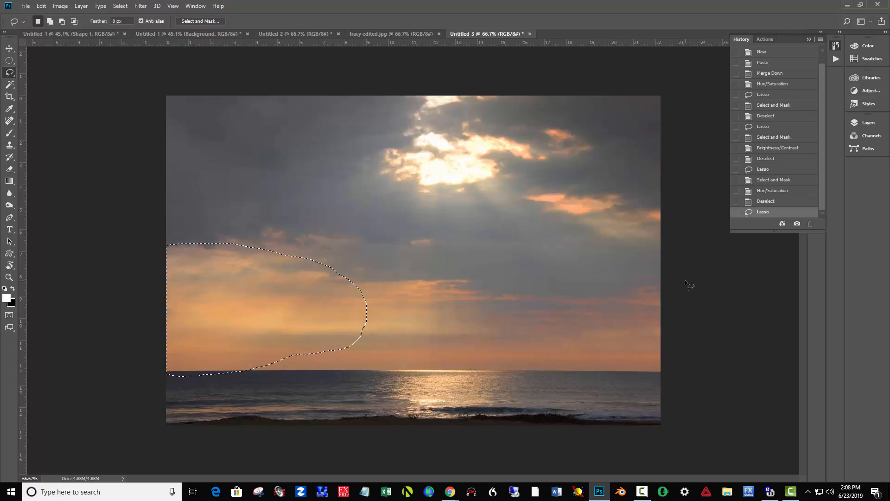
mouse_move(657, 284)
left_mouse_down()
mouse_move(543, 317)
mouse_move(515, 341)
mouse_move(512, 357)
mouse_move(551, 382)
mouse_move(676, 387)
mouse_move(709, 333)
mouse_move(679, 280)
left_mouse_up()
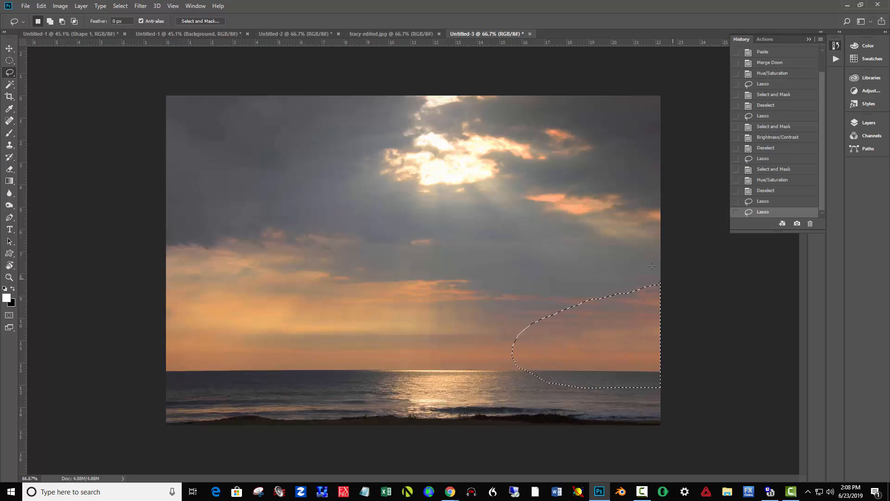
key("shift")
mouse_move(163, 246)
left_mouse_down()
mouse_move(271, 255)
mouse_move(335, 278)
mouse_move(353, 307)
mouse_move(345, 336)
mouse_move(322, 356)
mouse_move(161, 373)
mouse_move(94, 280)
mouse_move(128, 246)
left_mouse_up()
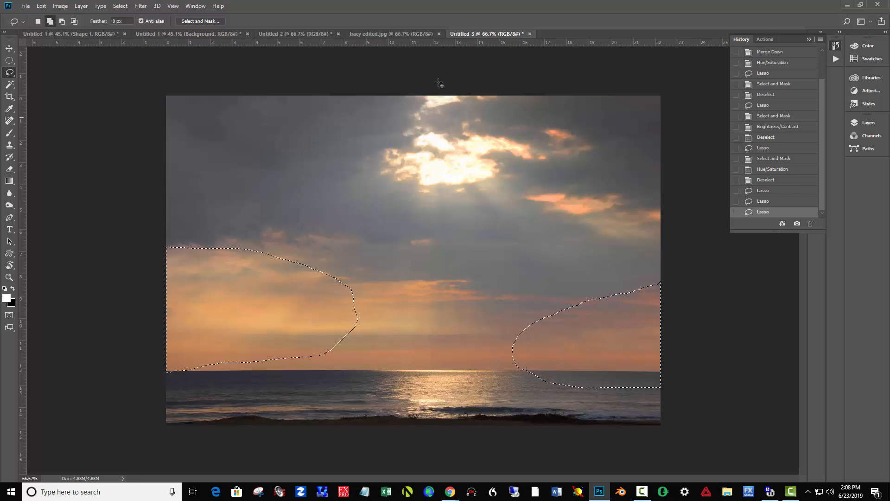
Feather the two-part lower sky selection by 109.7 px with Select and Mask
left_click(215, 22)
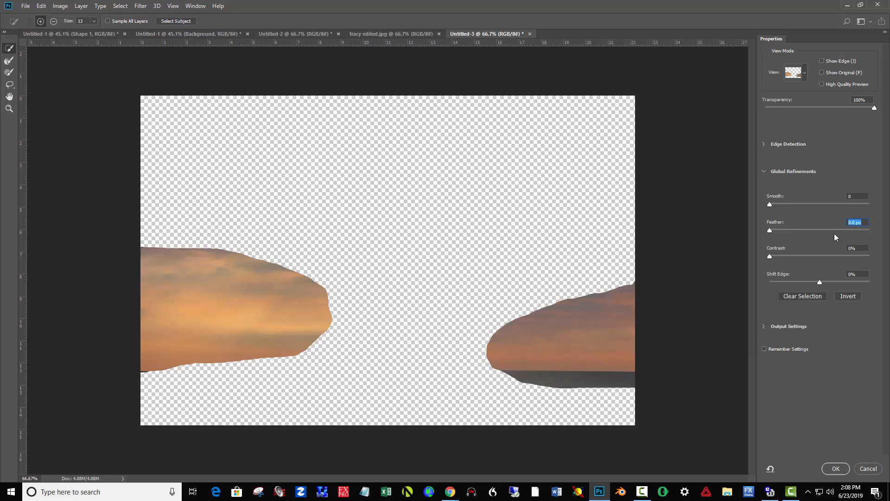
left_click(835, 230)
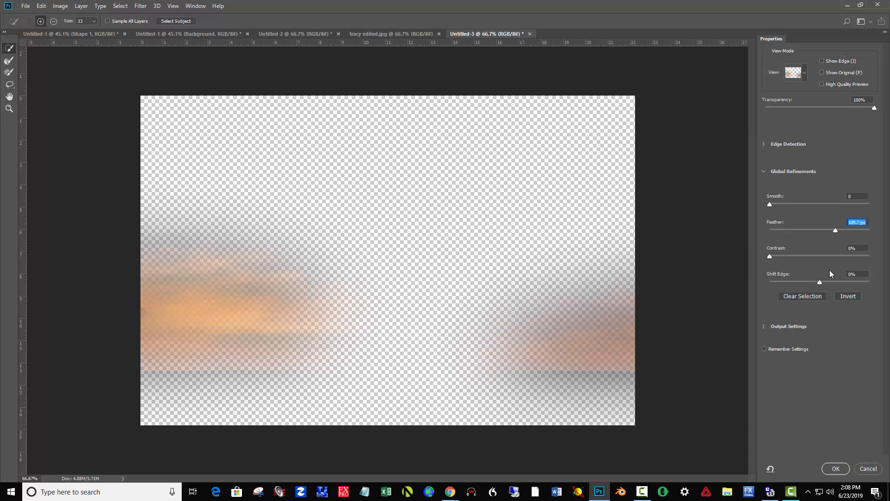
left_click(837, 468)
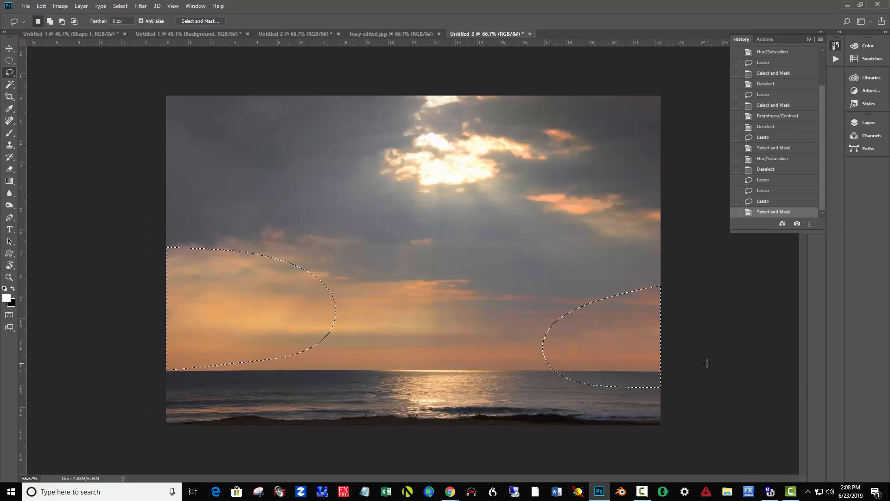
Hide the selection outline, reduce the selected orange sky's saturation to -37 with Hue/Saturation, and deselect
key("ctrl+h")
key("ctrl+u")
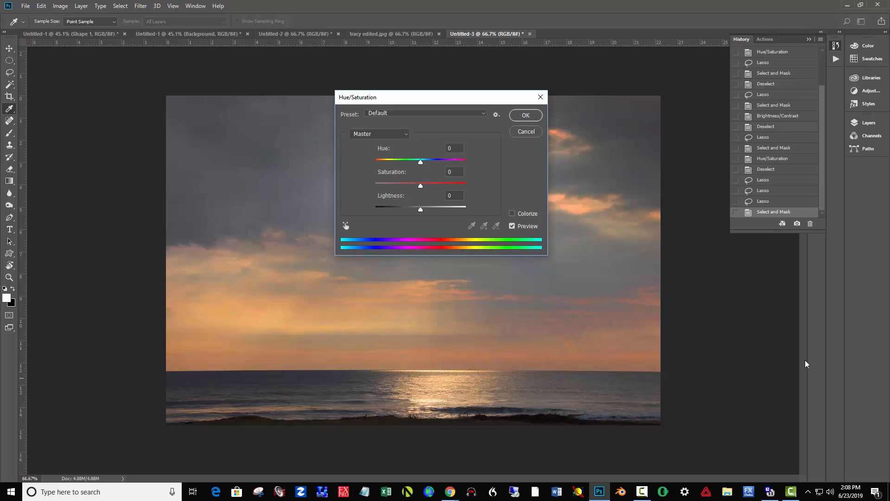
left_click_drag(420, 186, 404, 188)
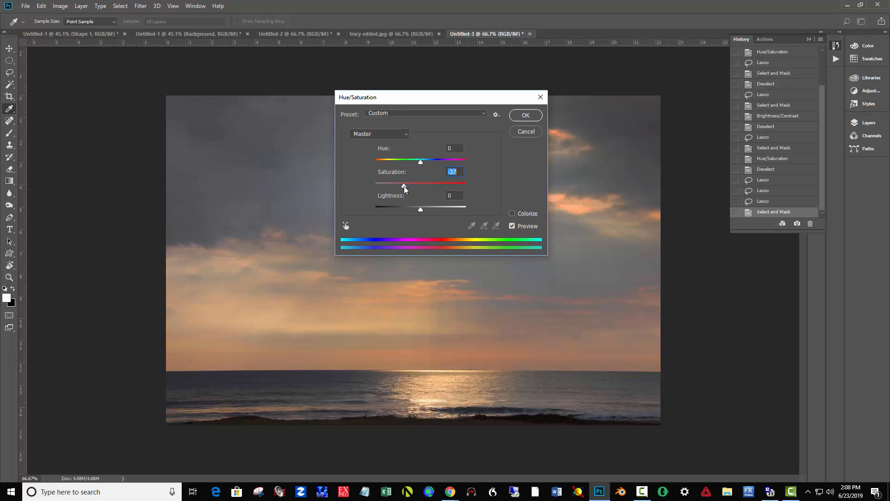
left_click(526, 115)
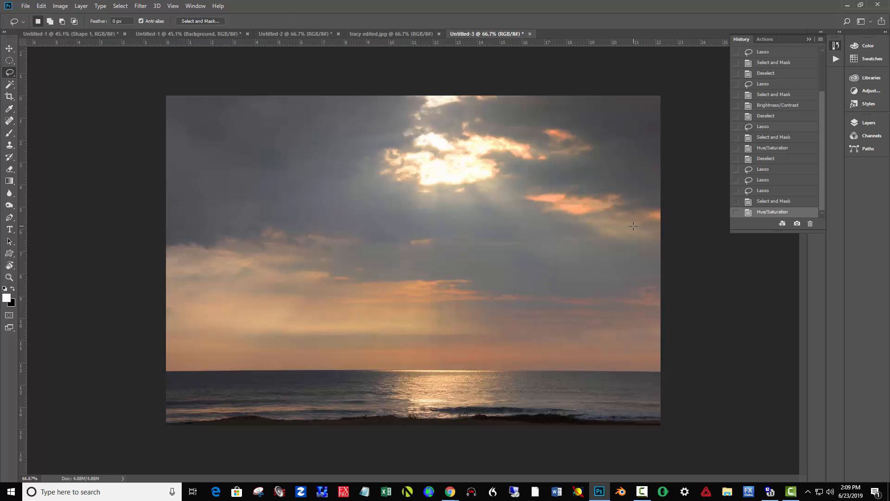
key("ctrl+d")
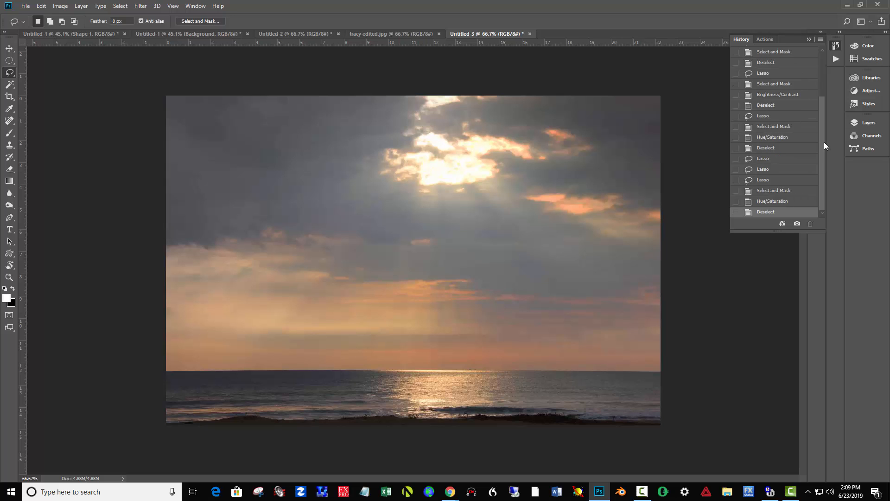
Compare the original photo with the edit by switching the history to the Paste state and back to the last Deselect state
scroll(822, 123, "up", 3)
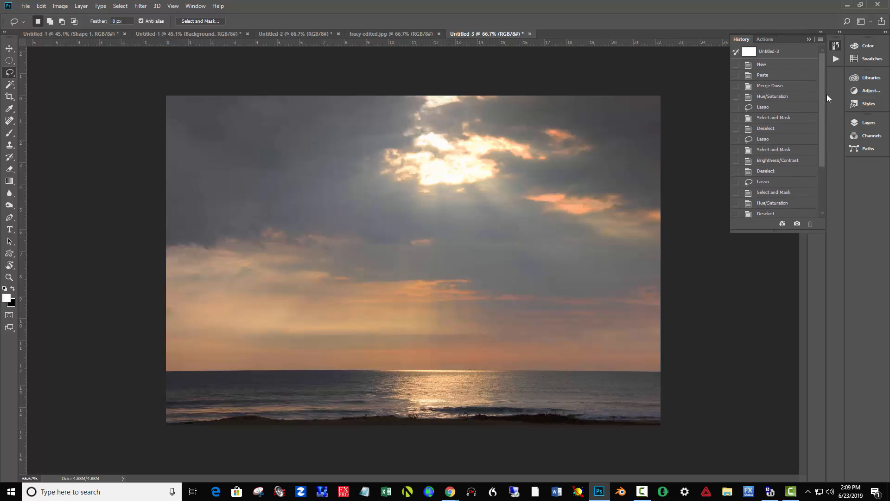
left_click(791, 78)
scroll(818, 188, "down", 3)
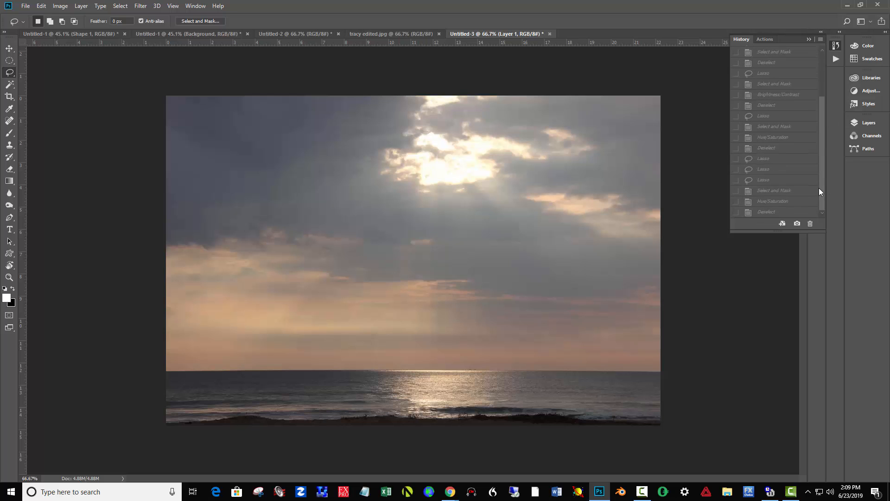
left_click(797, 212)
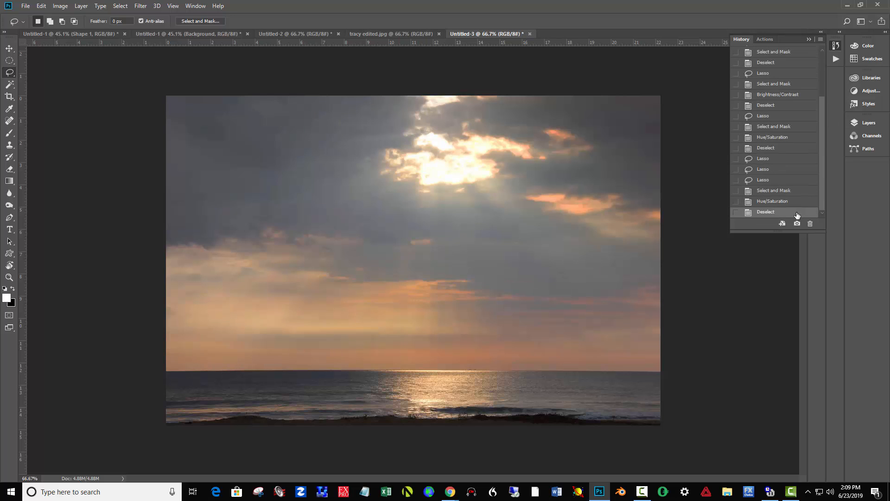